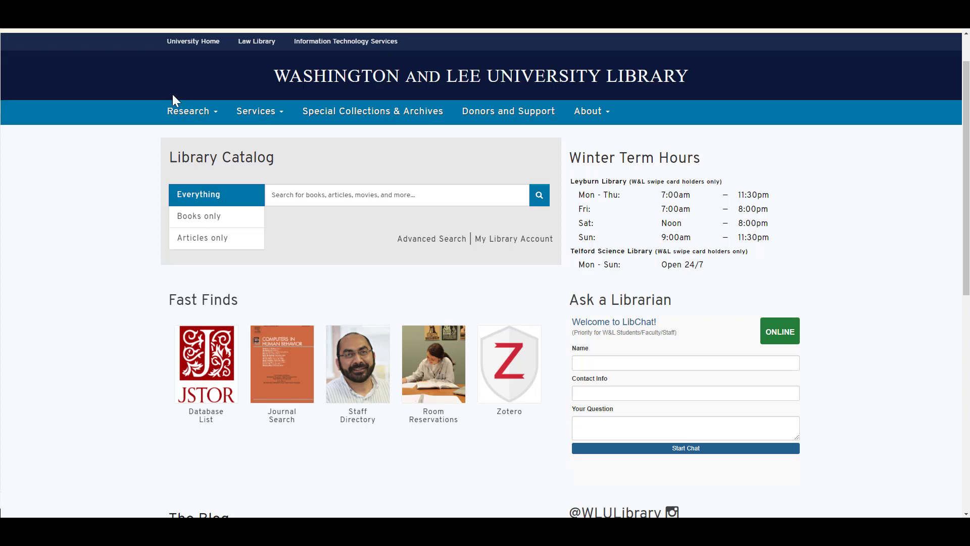
# - Go through Research, Subject Guides and Business Administration to Marketing Research Resources, then follow the Simmons Insights link
pyautogui.click(201, 113)
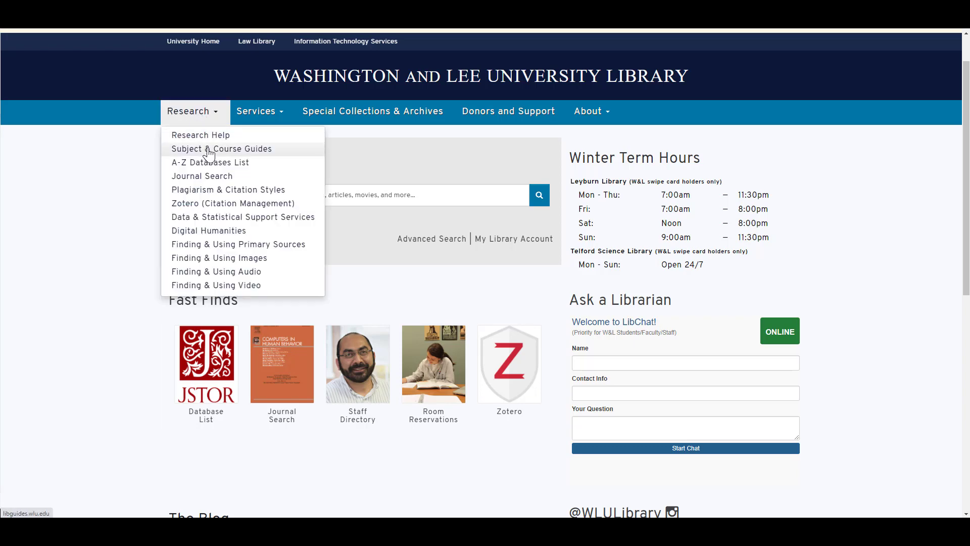
pyautogui.click(209, 150)
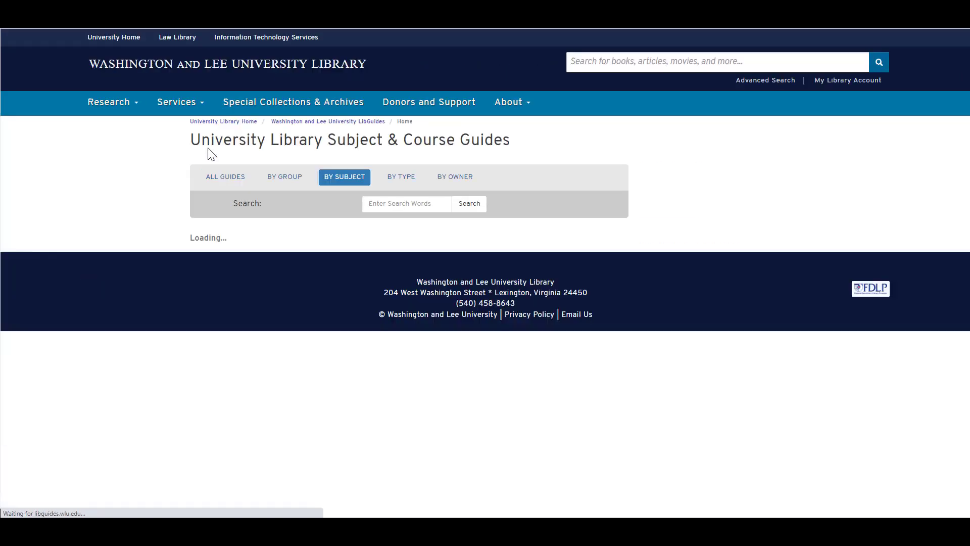
pyautogui.click(218, 365)
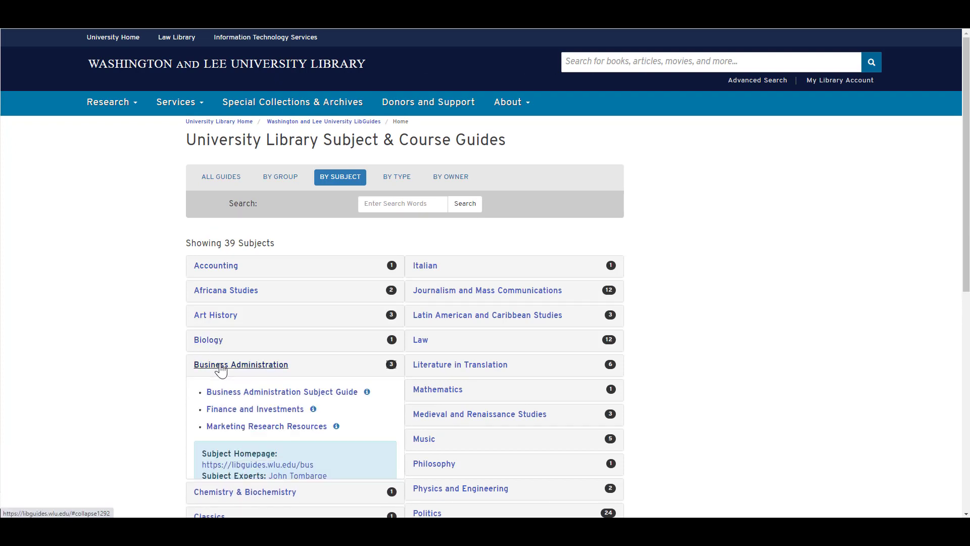
pyautogui.click(234, 427)
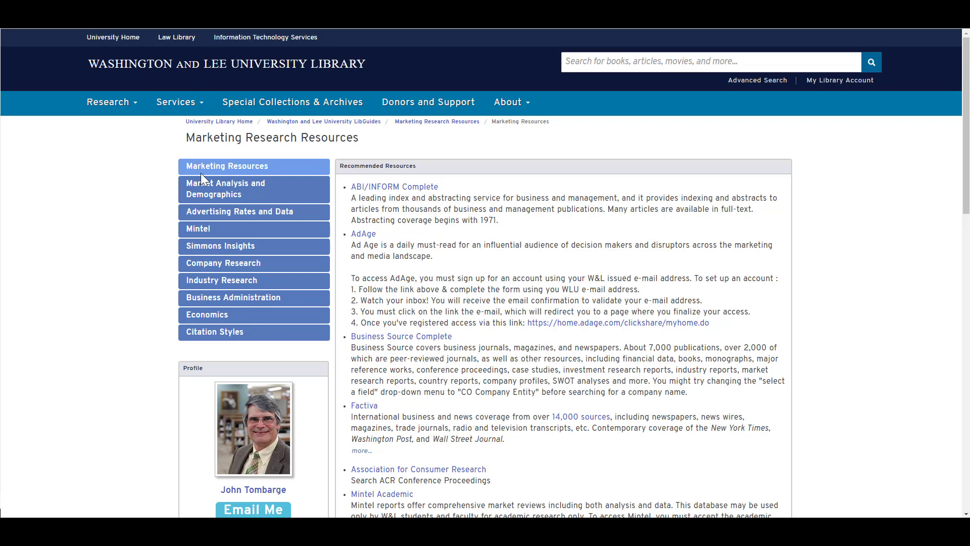
pyautogui.click(202, 249)
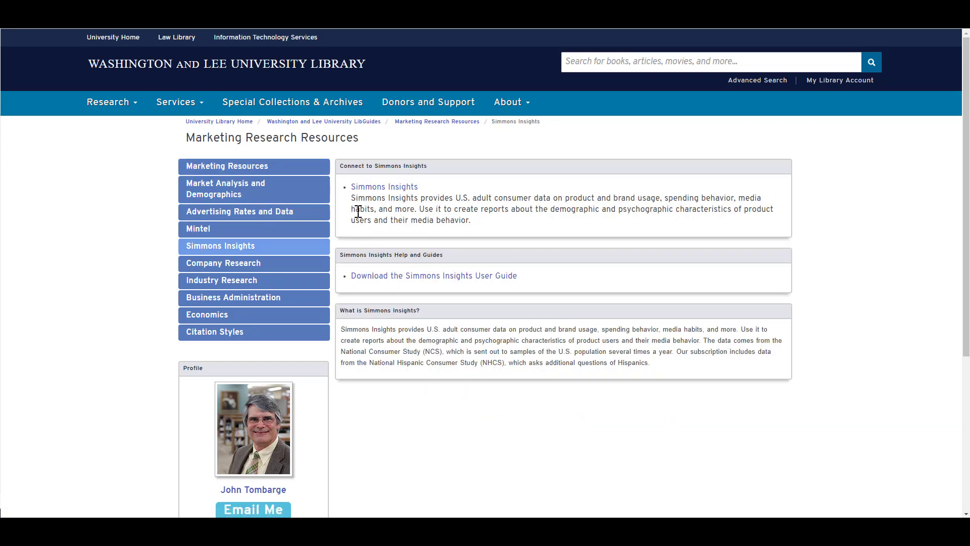
pyautogui.click(377, 190)
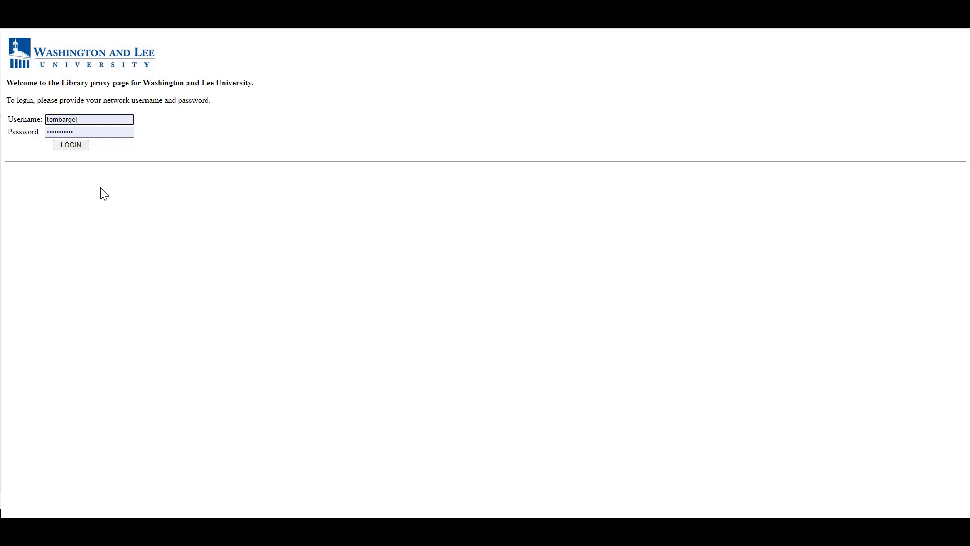
# - Log in through the library proxy and proceed past the Simmons welcome screen
pyautogui.click(72, 146)
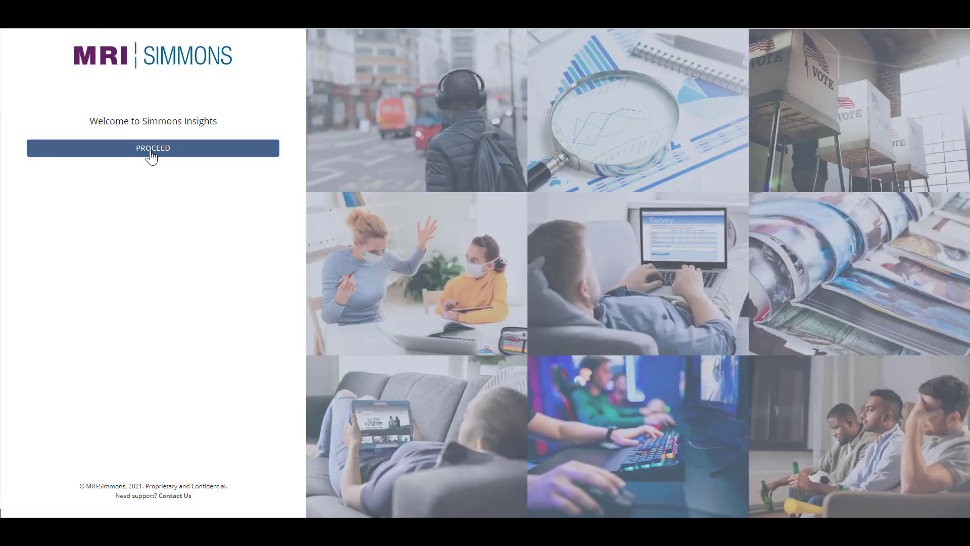
pyautogui.click(152, 156)
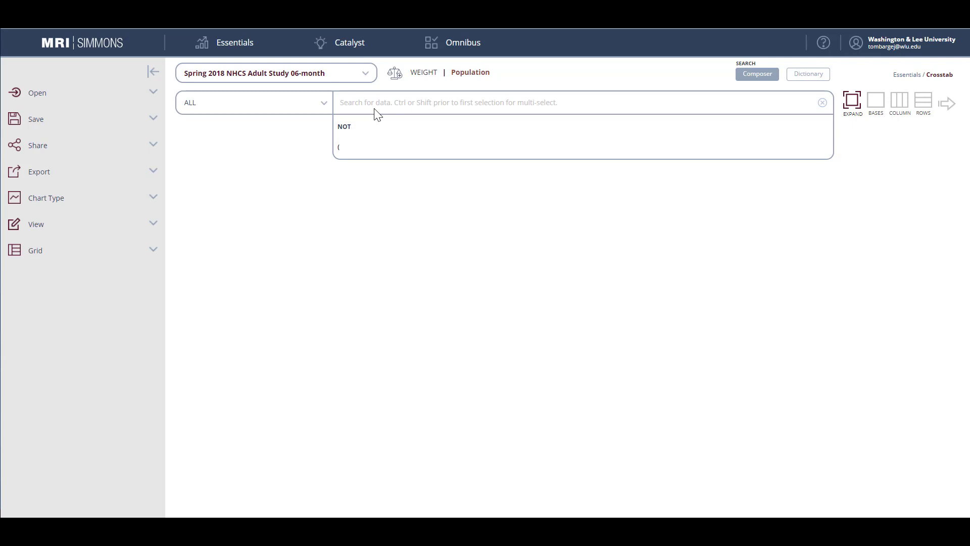
# - Choose Spring 2018 NHCS Adult Study 12-month from the NHCS Adults studies
pyautogui.click(366, 74)
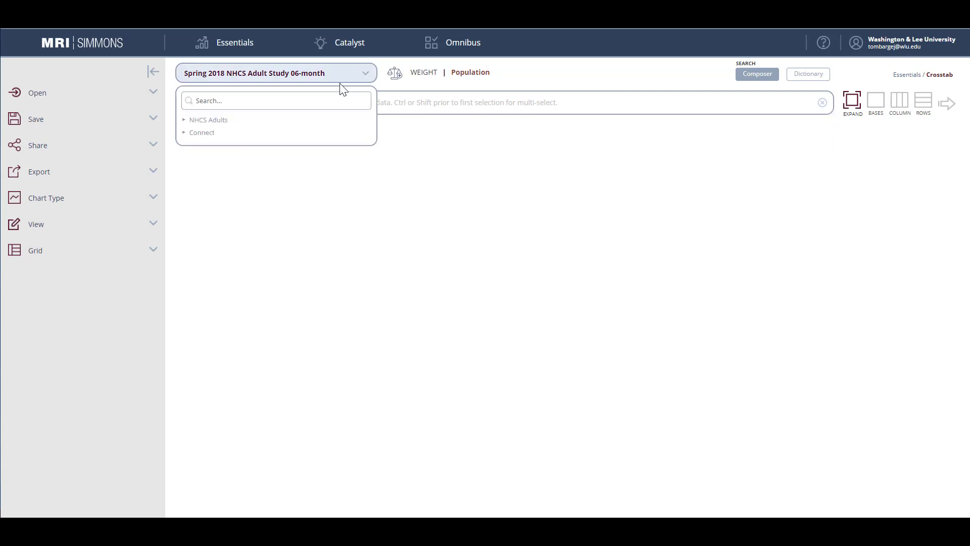
pyautogui.click(212, 121)
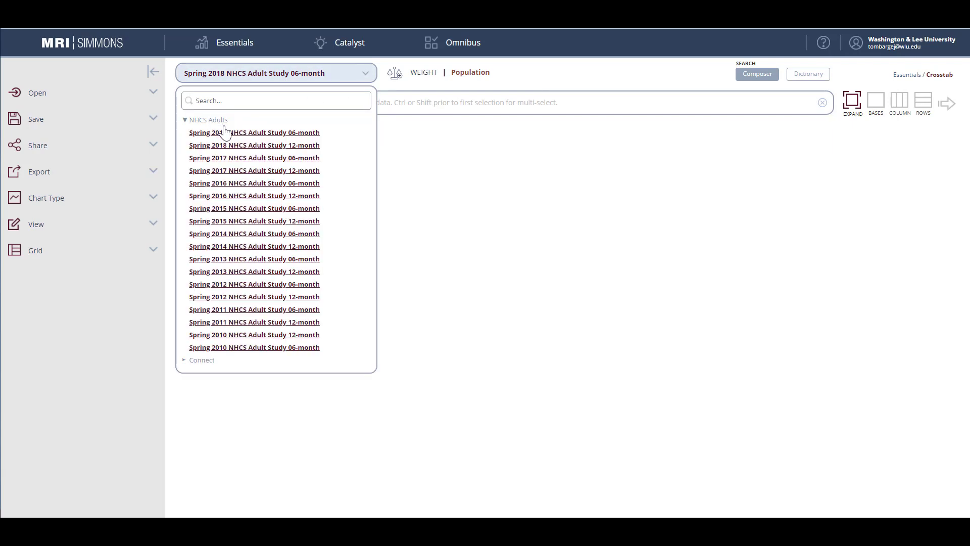
pyautogui.click(243, 146)
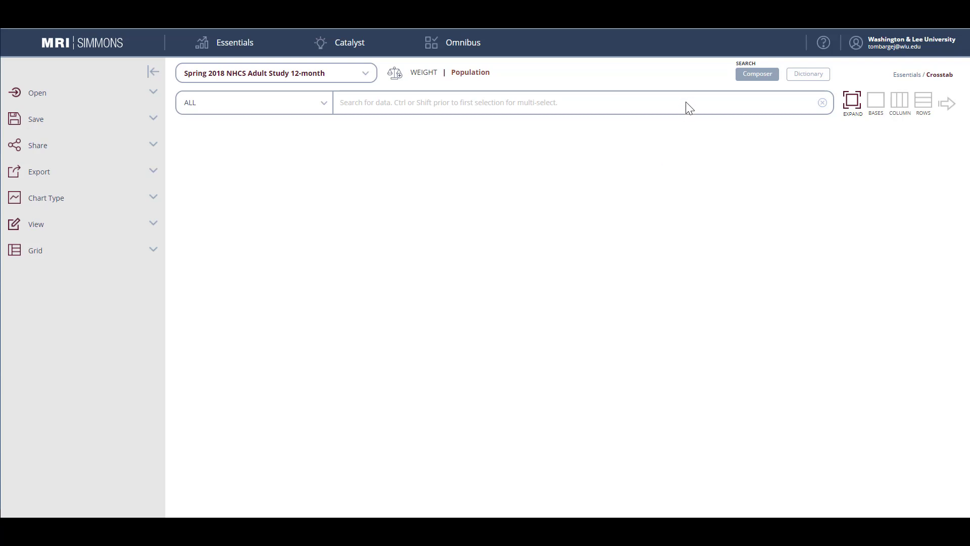
# - Switch from Composer to the Dictionary builder for the 12-month study
pyautogui.click(807, 75)
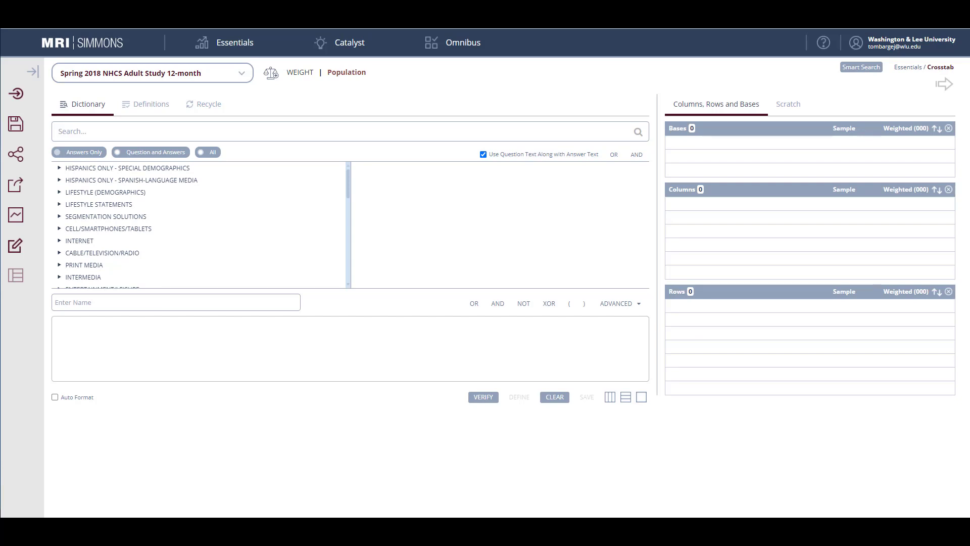
# - Search the dictionary for 'Hershey' and open FOOD - SNACK/DESSERT > CHOCOLATE & OTHER CANDY > BRANDS EATEN MO
pyautogui.click(62, 134)
pyautogui.write('Hershey')
pyautogui.press('Return')
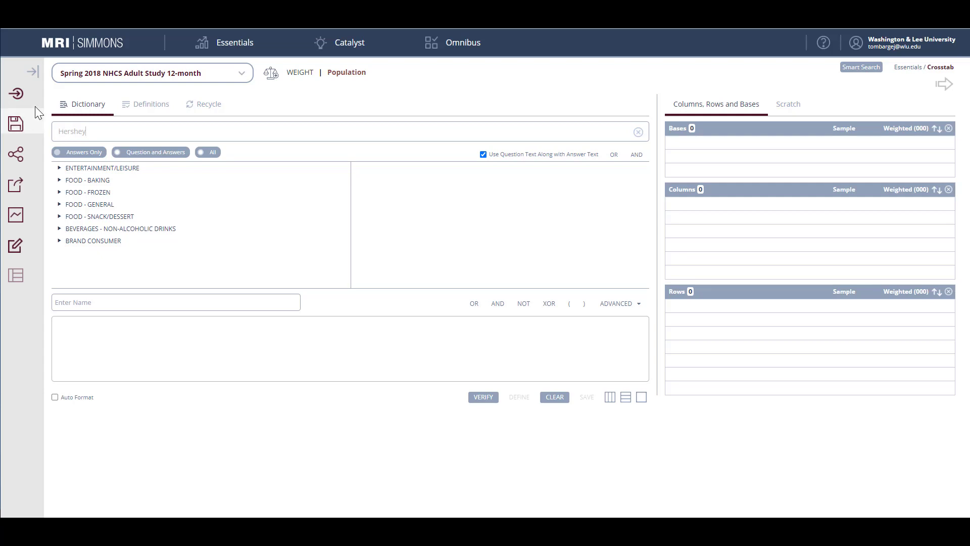
pyautogui.click(59, 216)
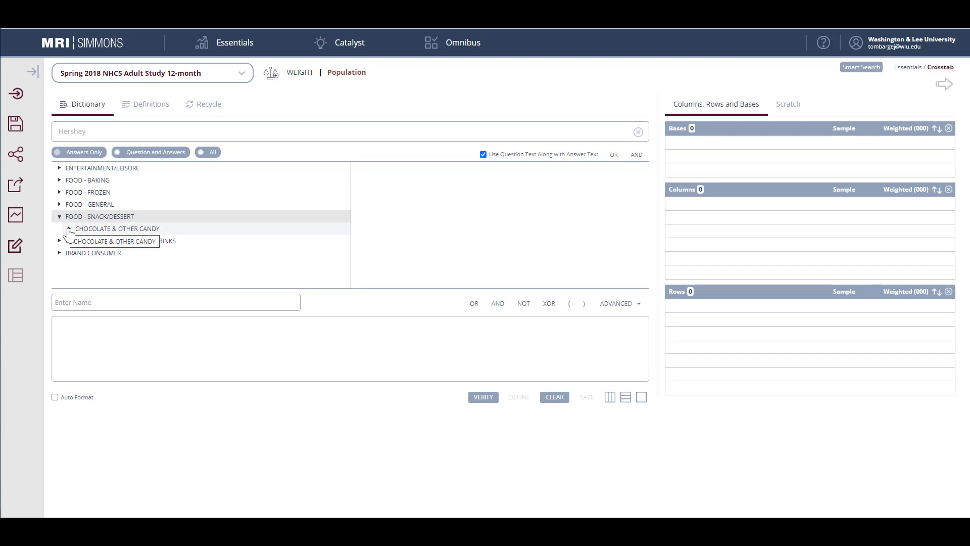
pyautogui.click(69, 230)
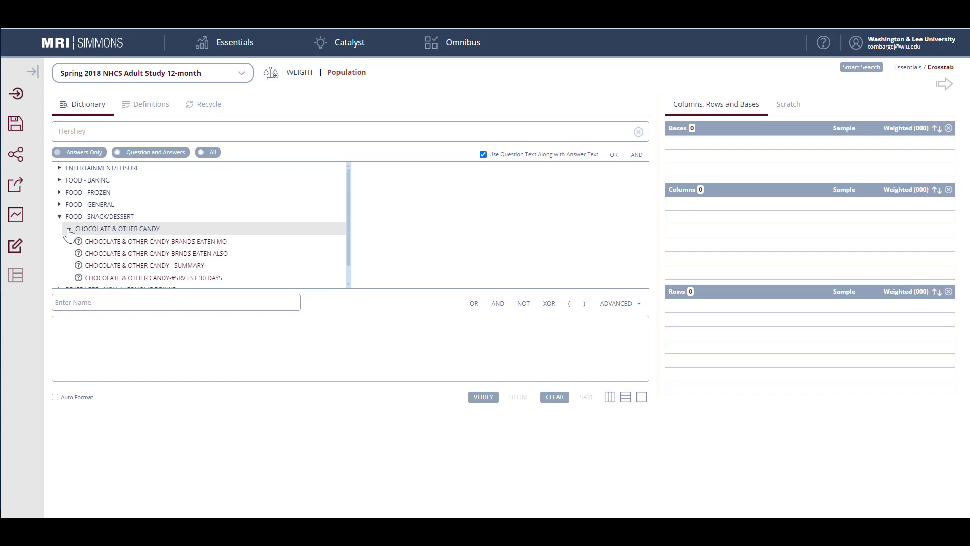
pyautogui.click(90, 245)
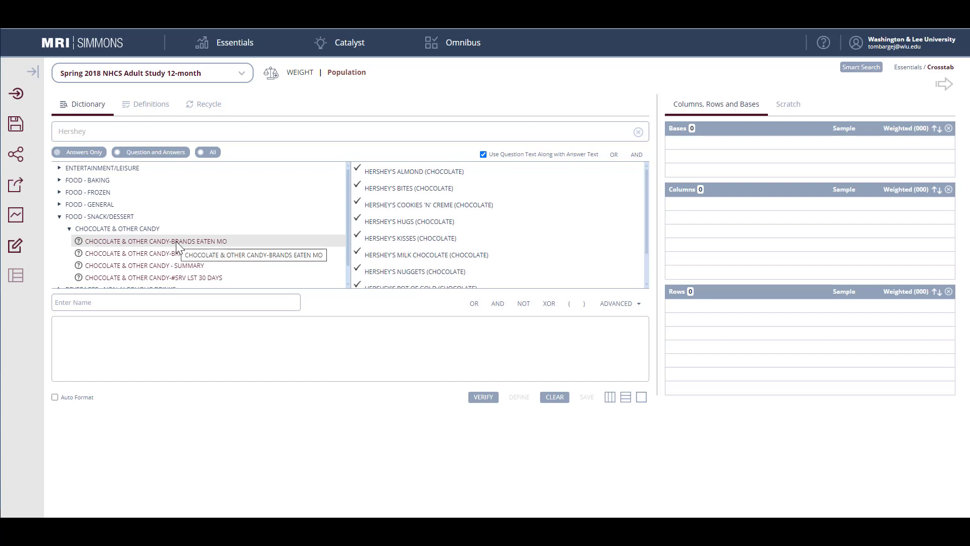
# - Replace the whole brands-eaten-most question in Columns with only HERSHEY'S KISSES (CHOCOLATE)
pyautogui.moveTo(175, 241); pyautogui.dragTo(764, 226)
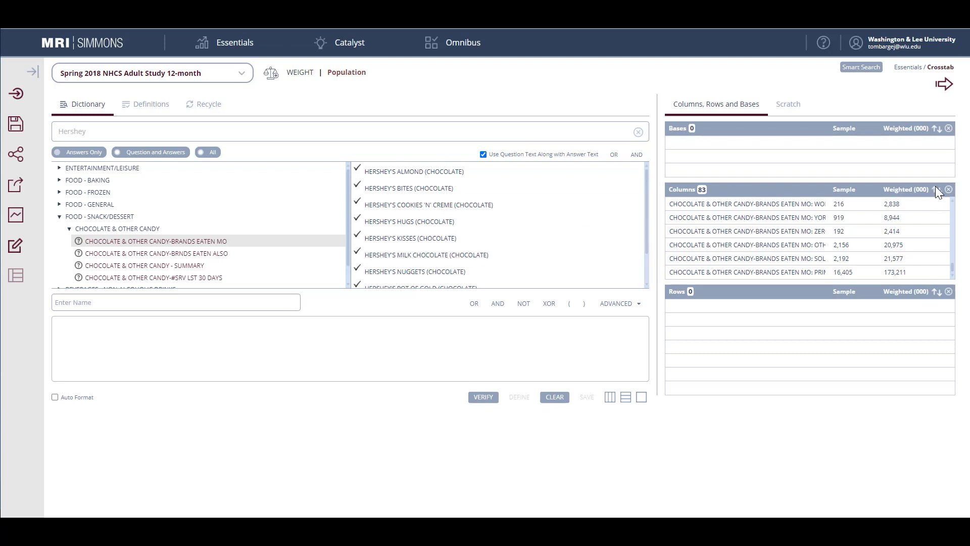
pyautogui.click(949, 192)
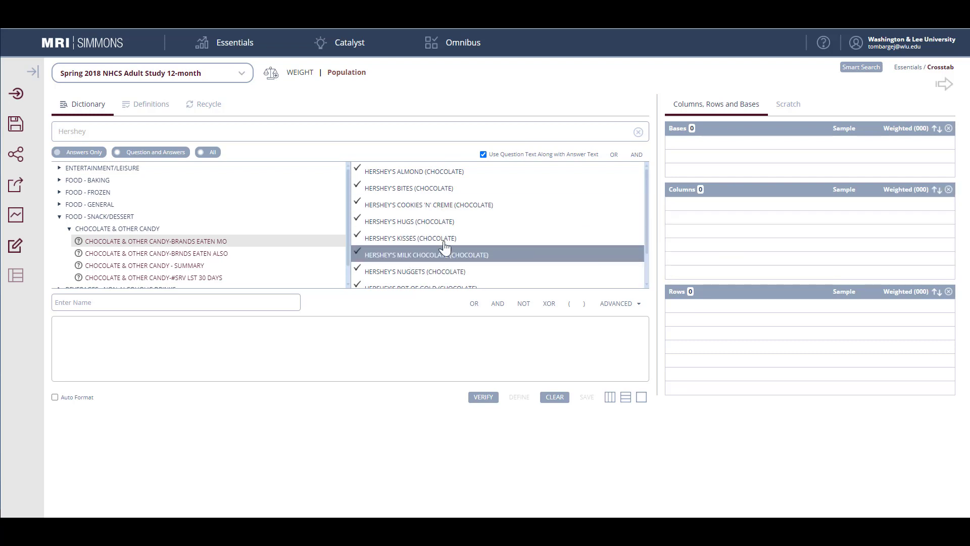
pyautogui.moveTo(405, 239); pyautogui.dragTo(730, 230)
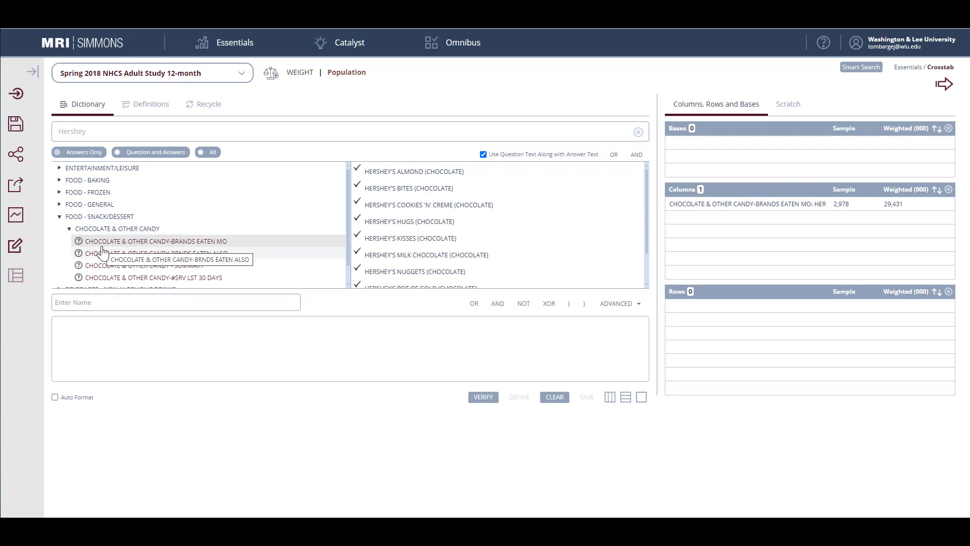
# - Clear the Hershey search, reopen the candy brands-eaten-most answers, and add DOVE PROMISES (CHOCOLATE) to Columns
pyautogui.click(638, 133)
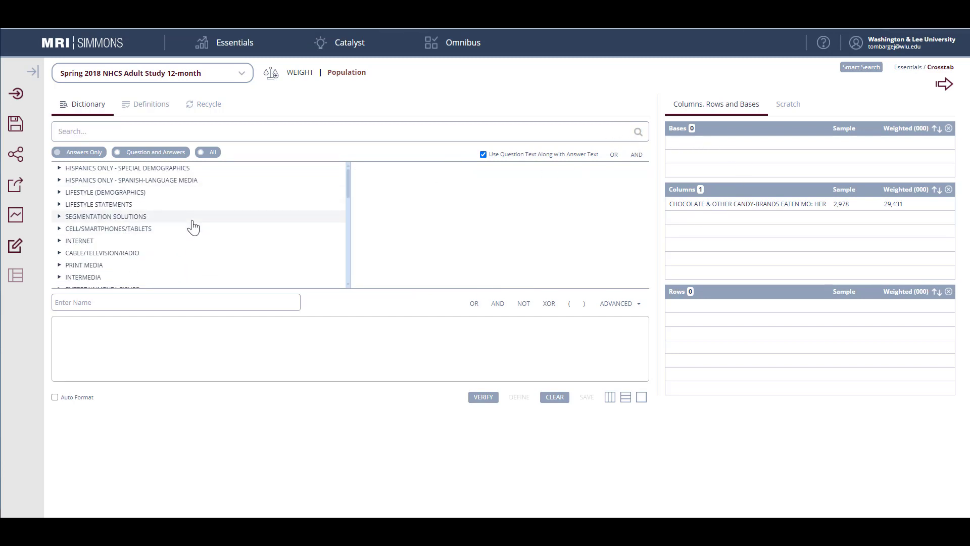
pyautogui.scroll(-5, 192, 226)
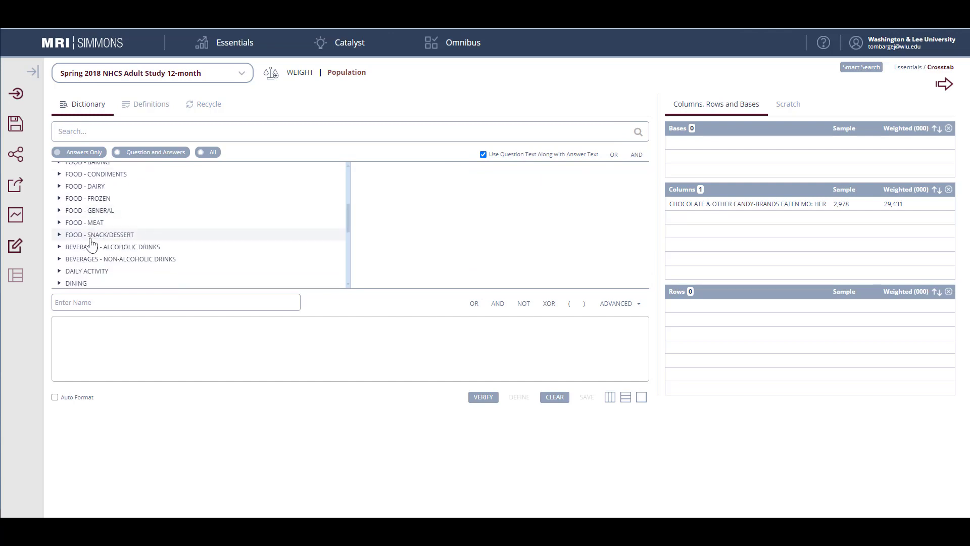
pyautogui.click(60, 235)
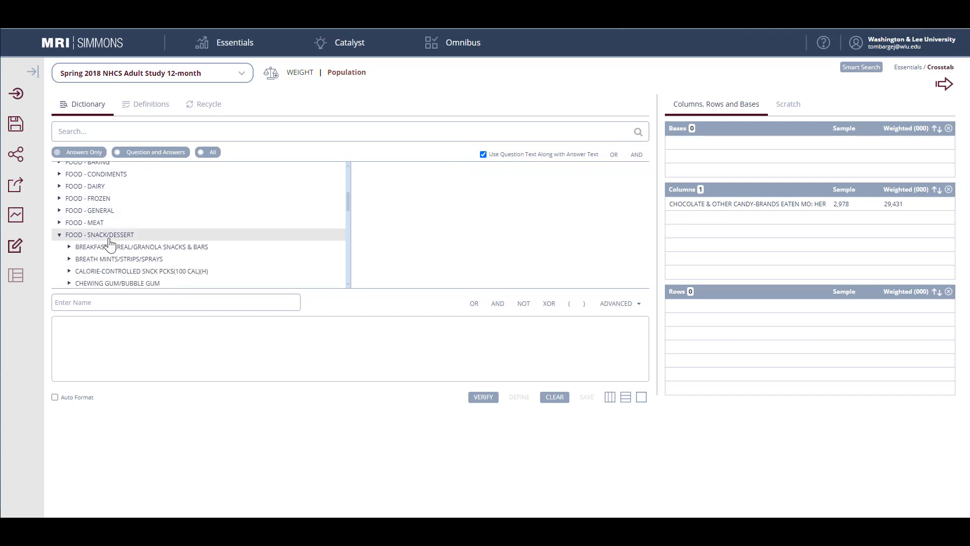
pyautogui.scroll(-1, 153, 231)
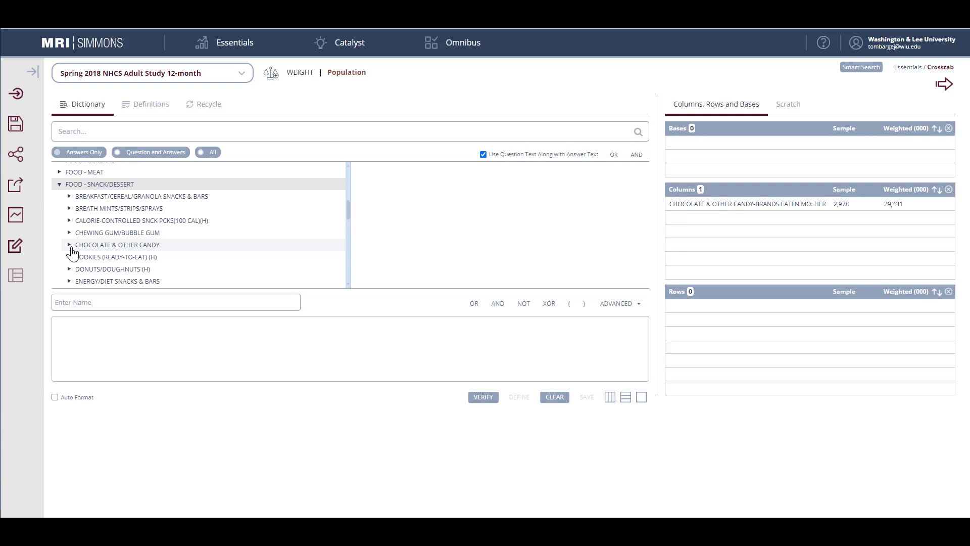
pyautogui.click(70, 245)
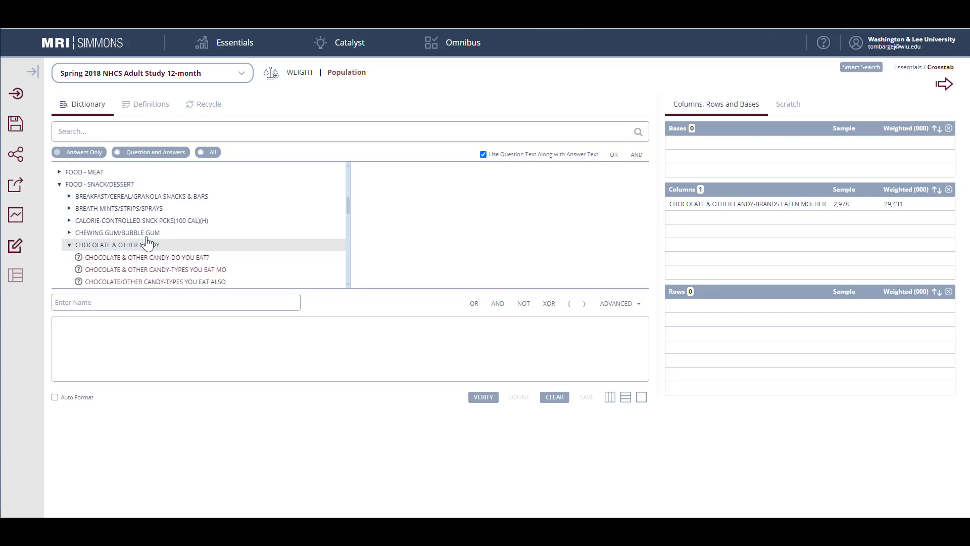
pyautogui.scroll(-2, 148, 243)
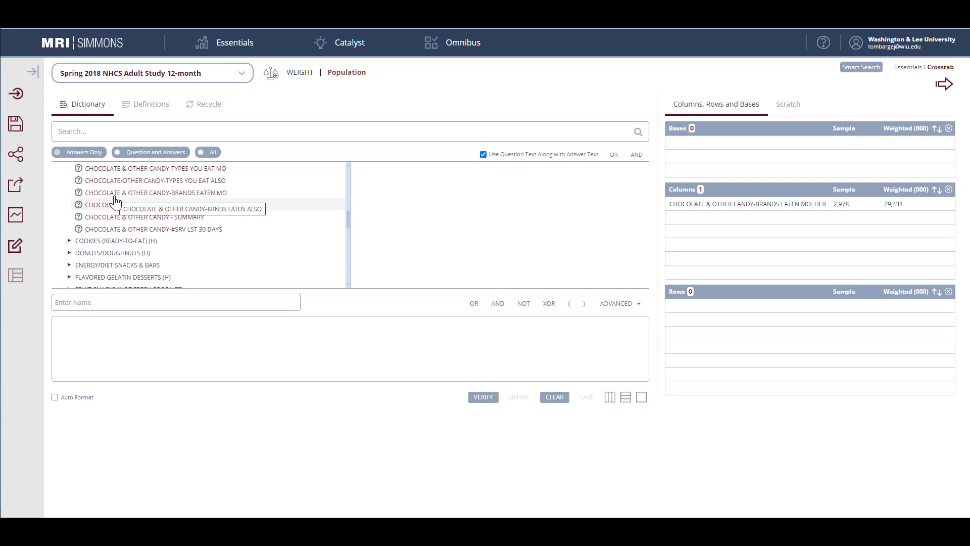
pyautogui.click(115, 196)
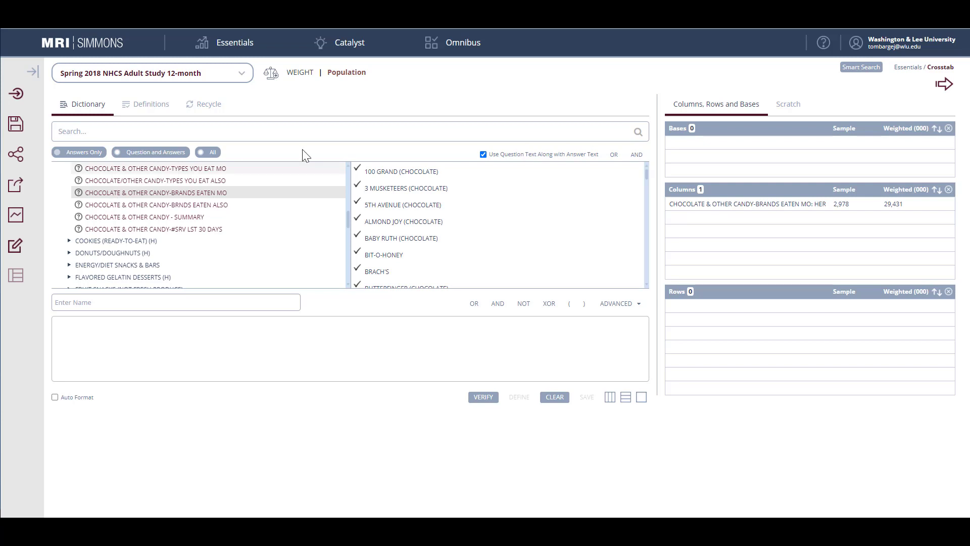
pyautogui.scroll(-2, 485, 227)
pyautogui.scroll(-1, 489, 234)
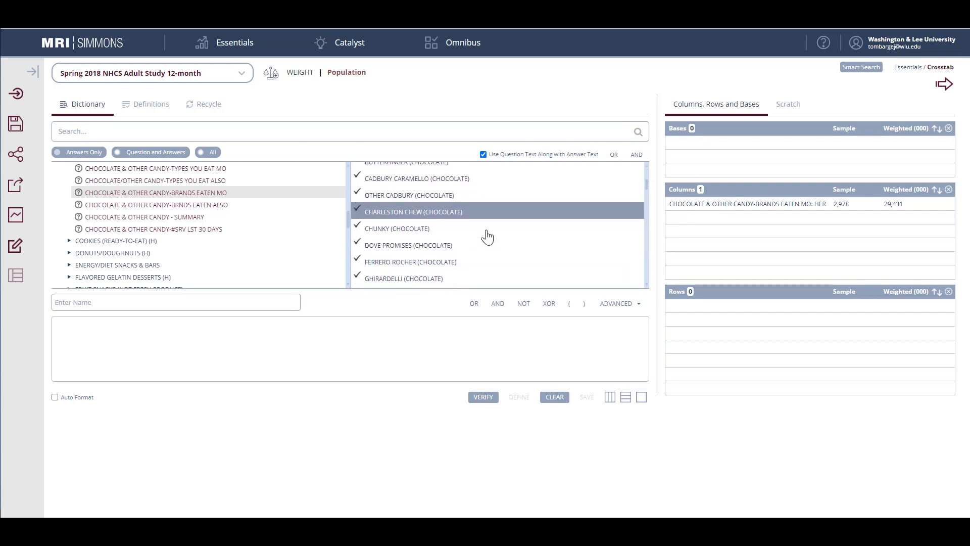
pyautogui.moveTo(378, 224); pyautogui.dragTo(679, 243)
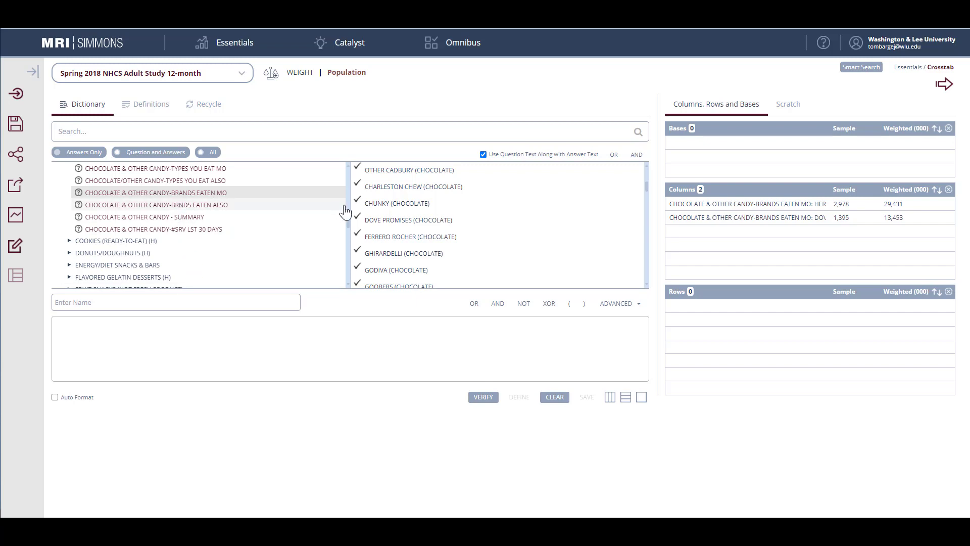
# - Add GENDER (Male, Female) from Lifestyle > Personal Information demographics as rows and run the crosstab
pyautogui.moveTo(349, 219); pyautogui.dragTo(351, 170)
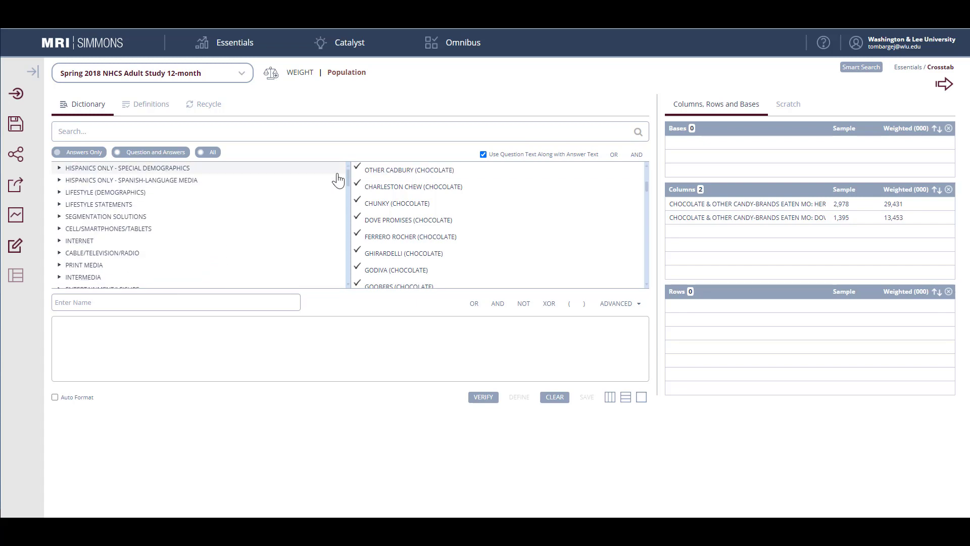
pyautogui.click(59, 192)
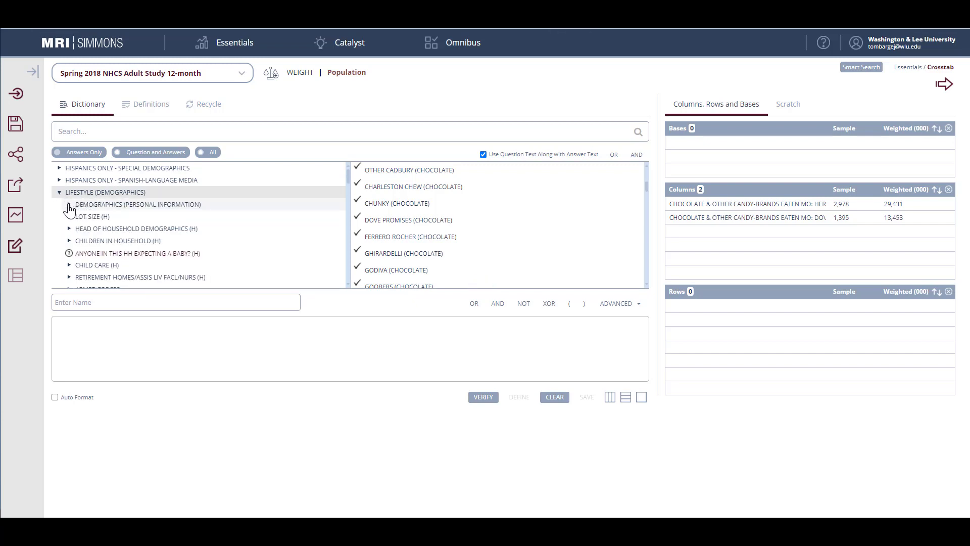
pyautogui.click(69, 205)
pyautogui.click(123, 218)
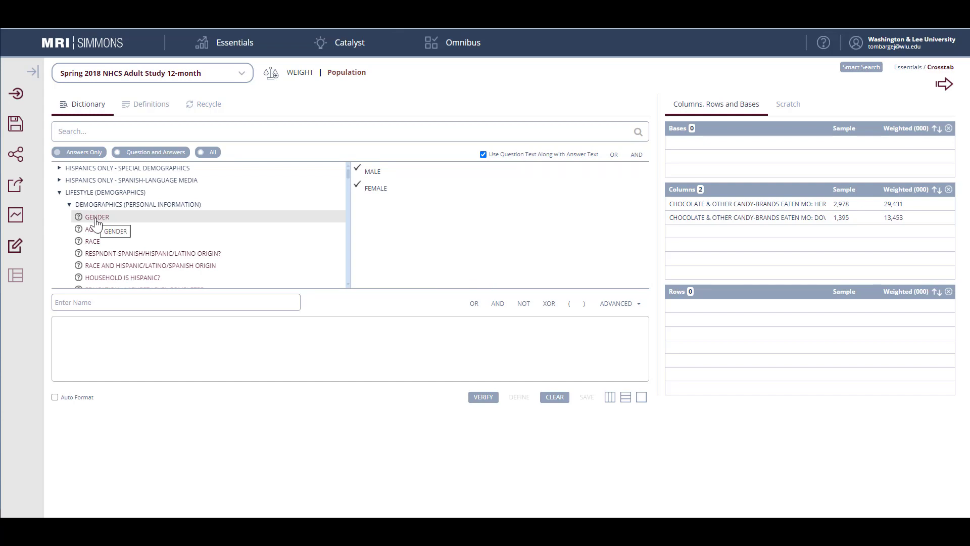
pyautogui.moveTo(96, 223); pyautogui.dragTo(695, 335)
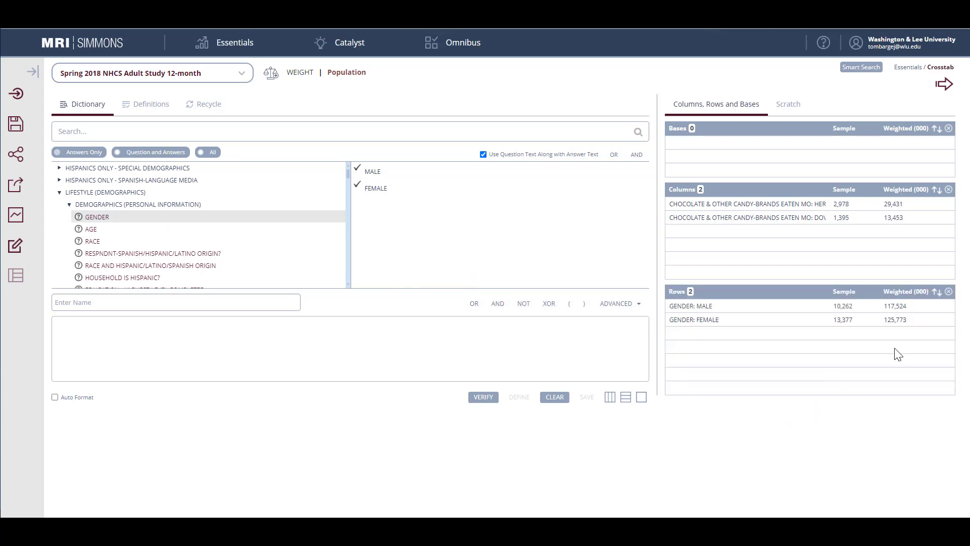
pyautogui.click(944, 85)
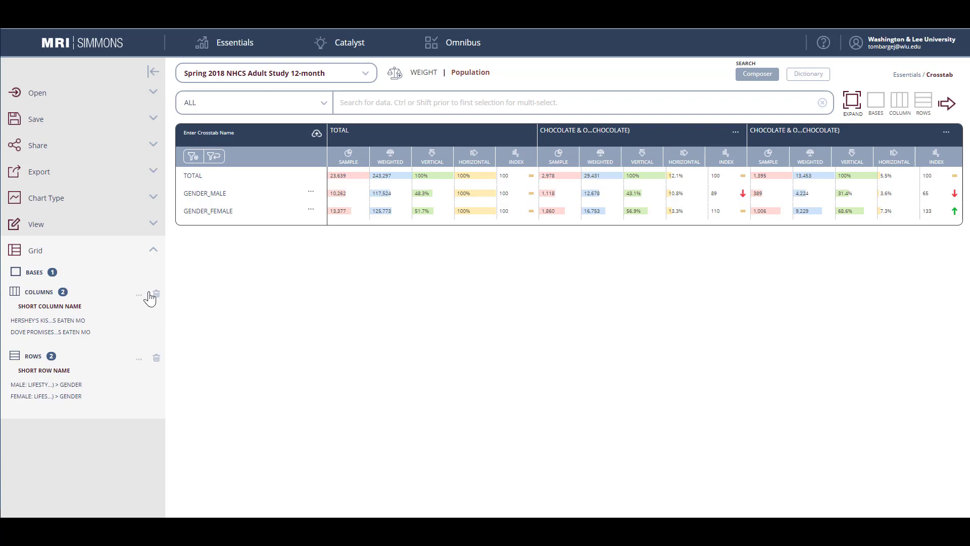
# - Change the report's chart type to Crosstab View
pyautogui.click(56, 202)
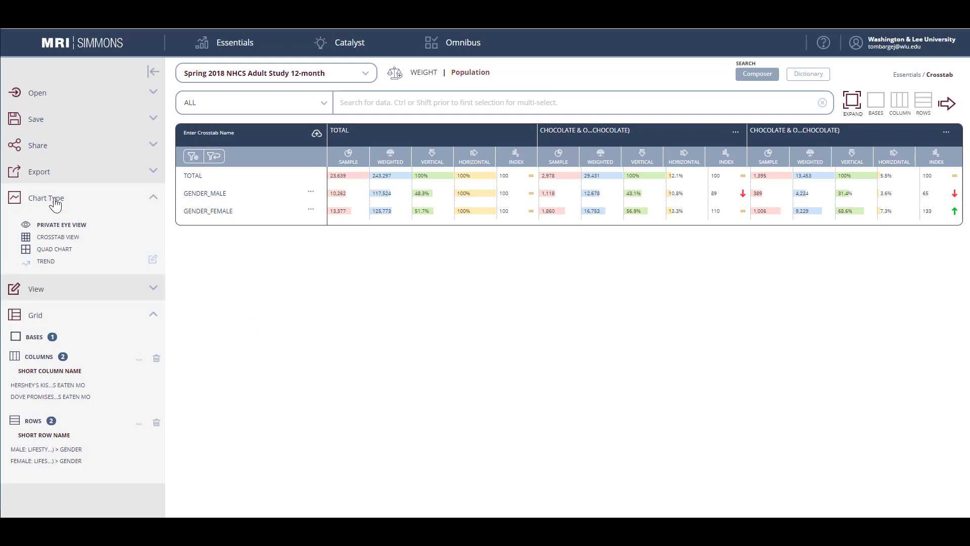
pyautogui.click(58, 241)
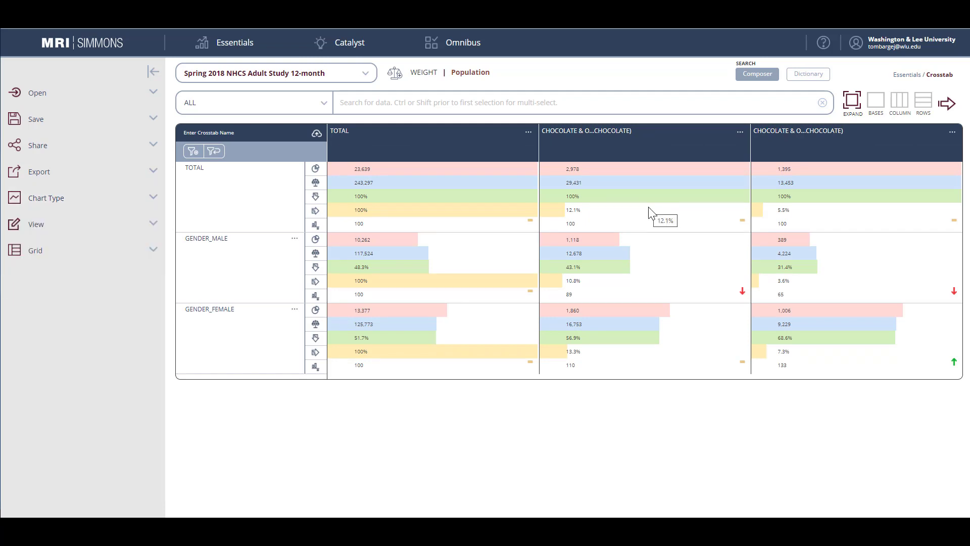
# - Strip the brands-eaten prefix so columns read 'hershey's kisses (chocolate)' and 'dove promises (chocolate)'
pyautogui.click(629, 134)
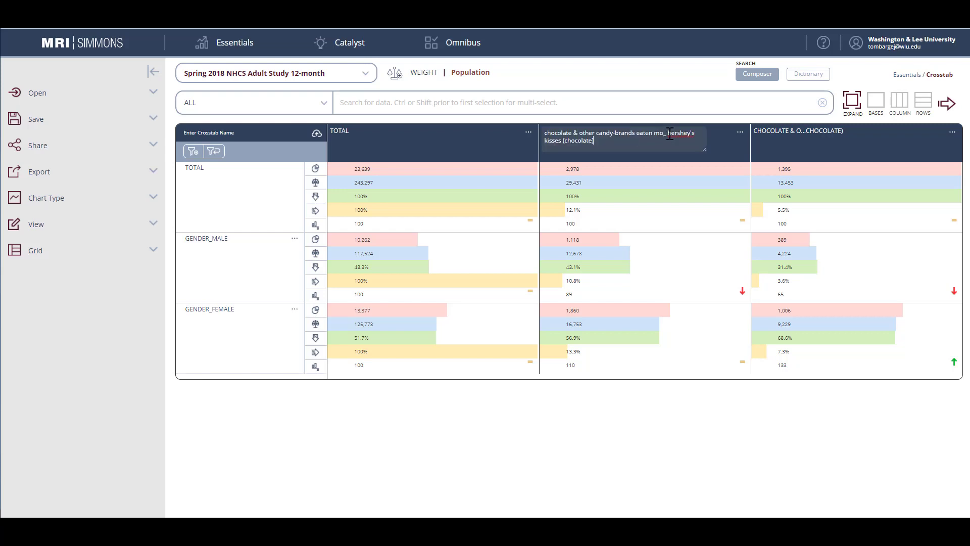
pyautogui.moveTo(668, 135); pyautogui.dragTo(547, 136)
pyautogui.press('BackSpace')
pyautogui.press('Return')
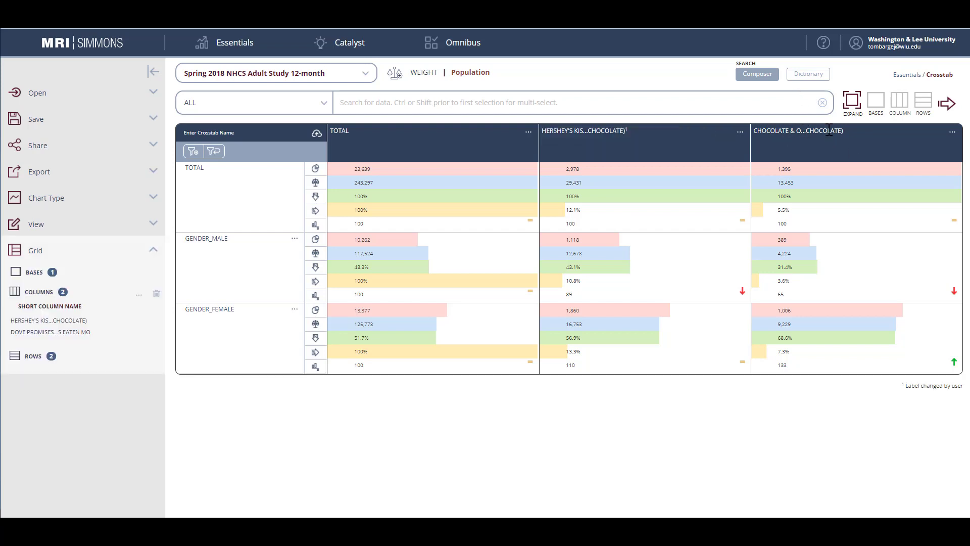
pyautogui.doubleClick(833, 133)
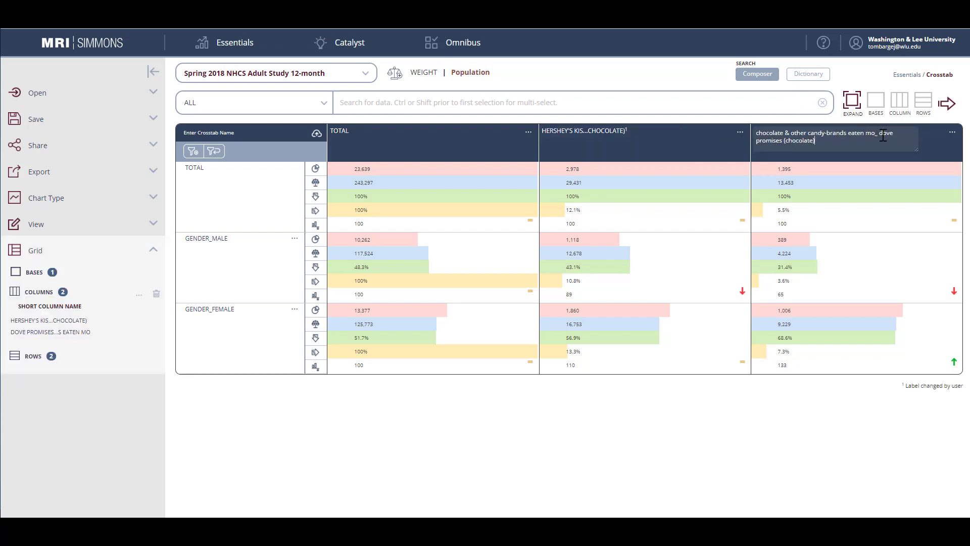
pyautogui.moveTo(879, 133); pyautogui.dragTo(731, 122)
pyautogui.press('BackSpace')
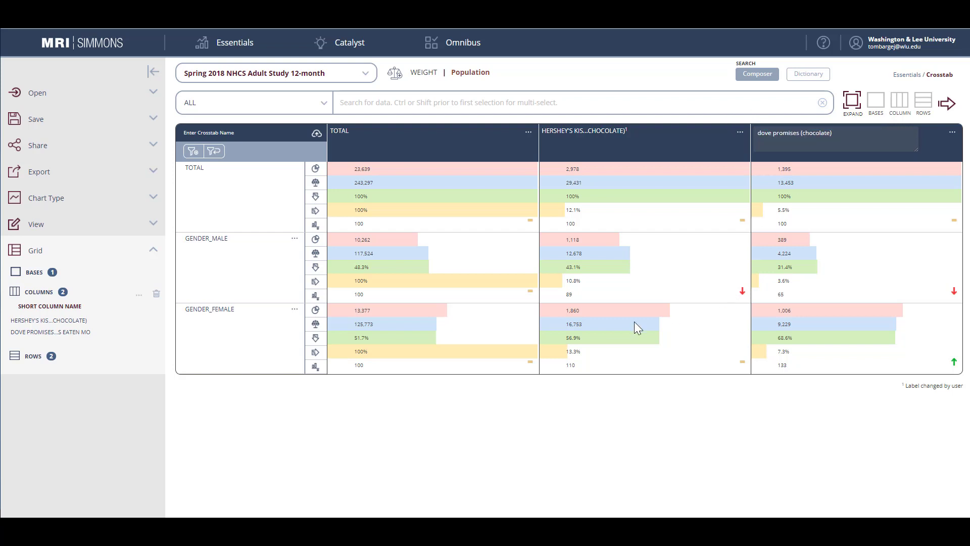
pyautogui.click(633, 394)
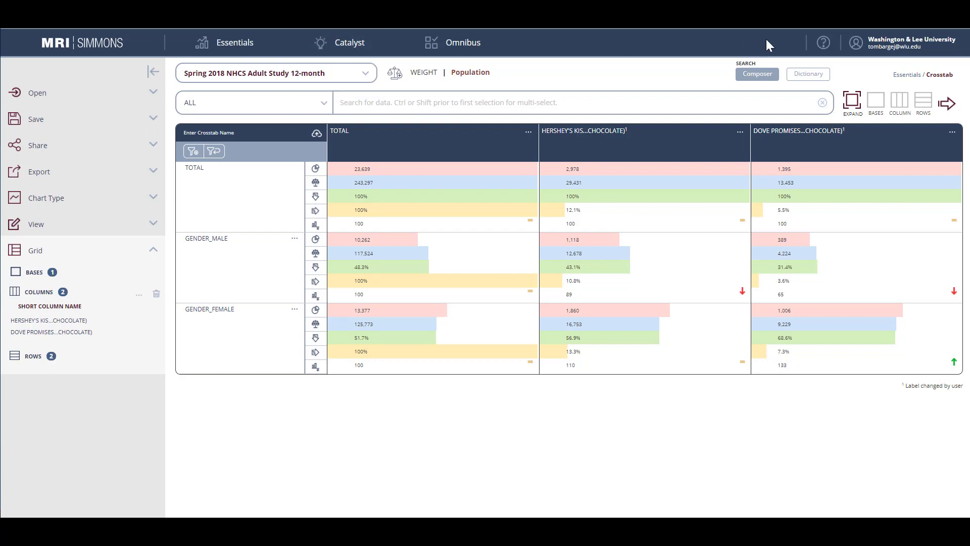
# - From the help resources, open and read through the 'Insights How to Interpret Crosstab Data' guide
pyautogui.click(824, 42)
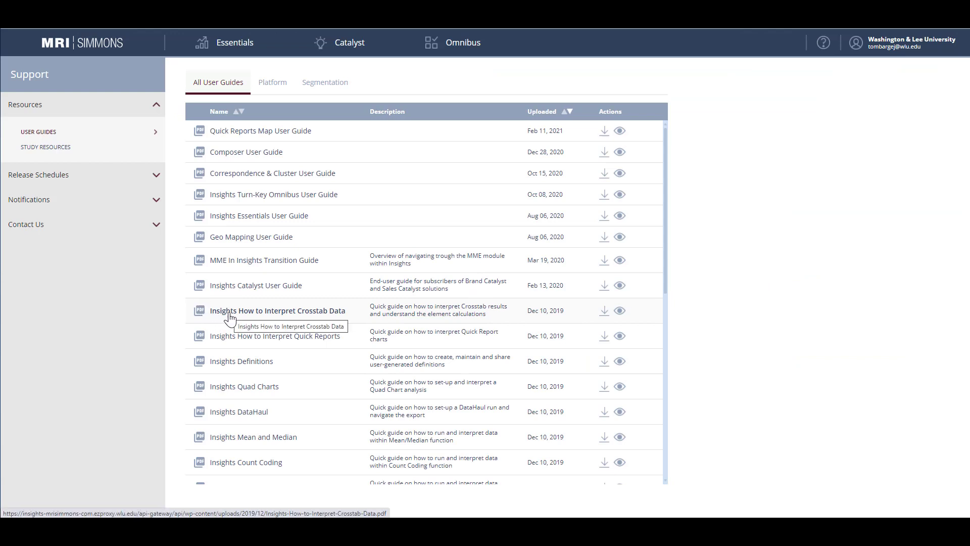
pyautogui.click(229, 313)
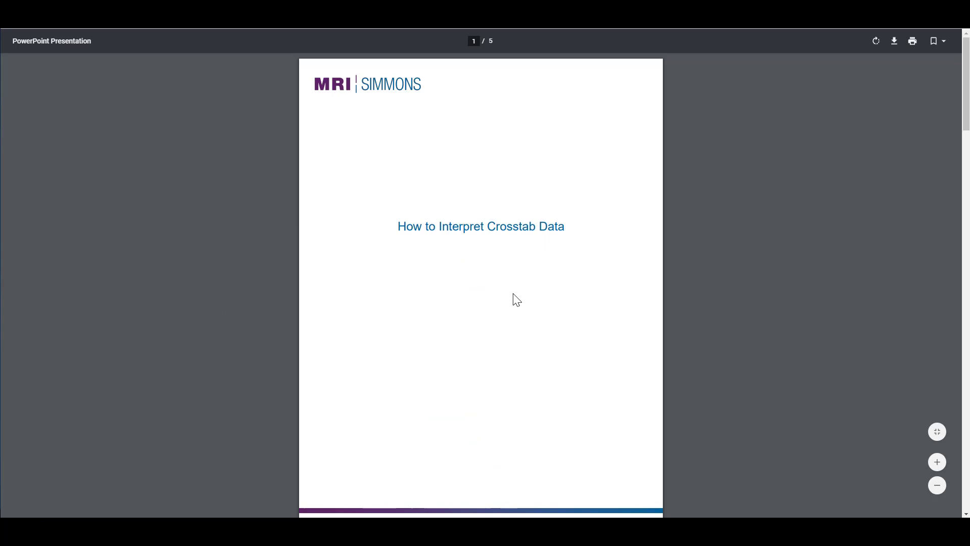
pyautogui.scroll(-9, 582, 283)
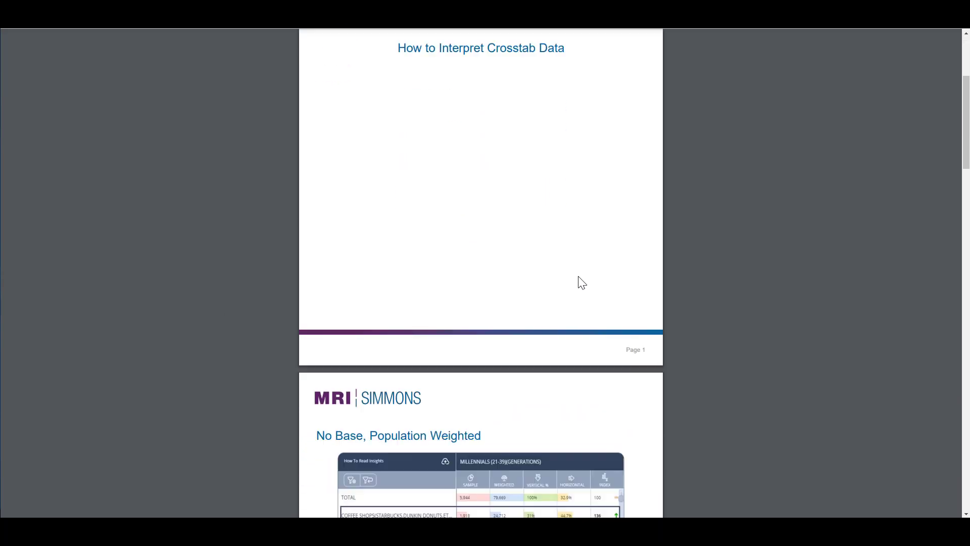
pyautogui.scroll(-1, 582, 282)
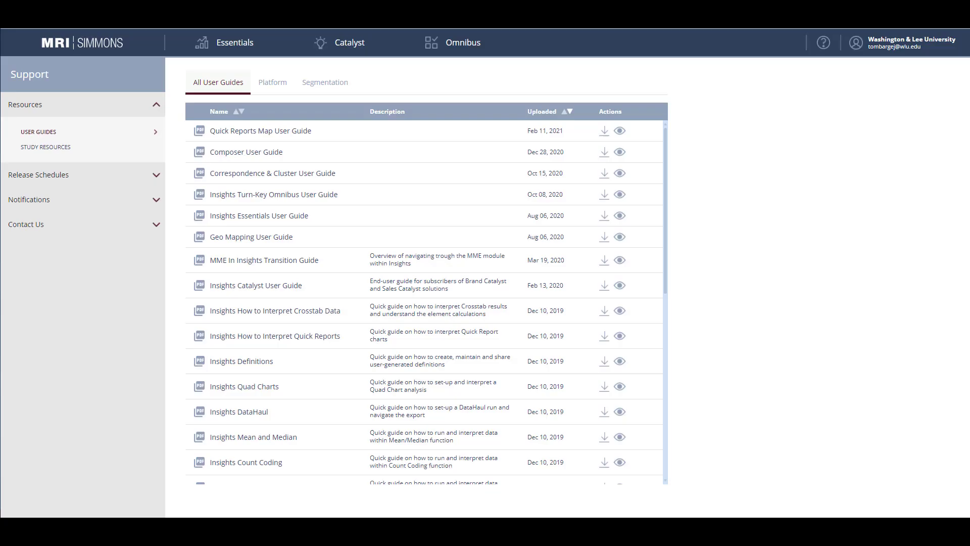
# - Return to Essentials > Crosstab, export the gender-by-brand crosstab as .xlsx, and open it in Excel
pyautogui.moveTo(235, 48)
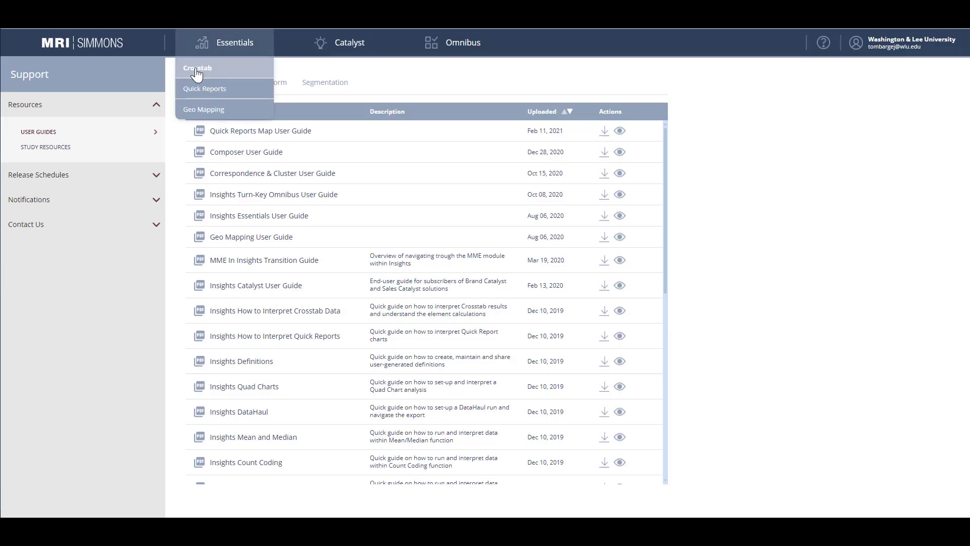
pyautogui.click(197, 74)
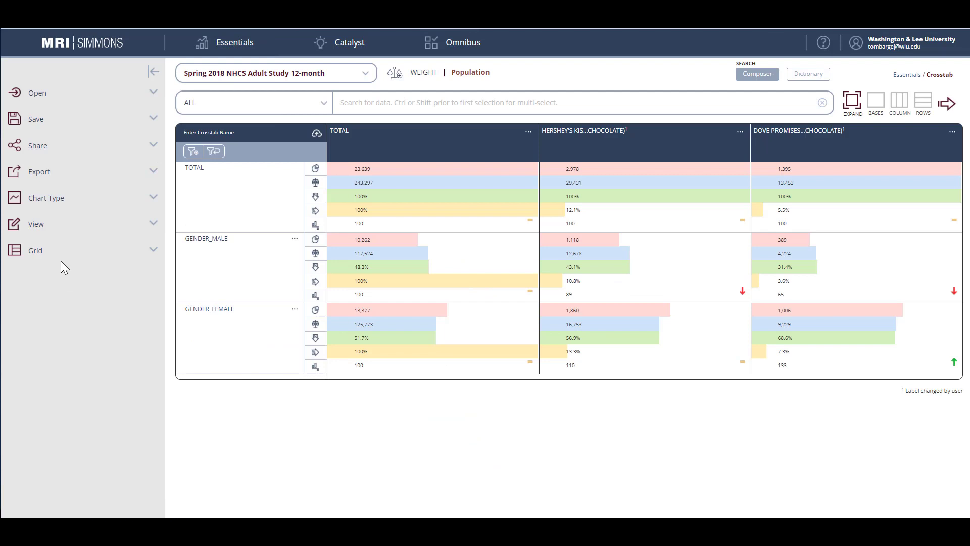
pyautogui.click(46, 181)
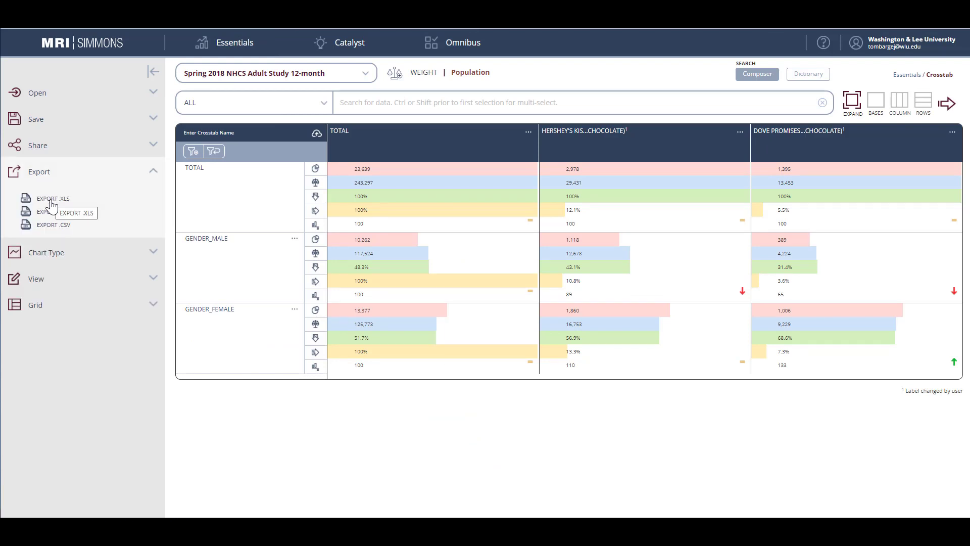
pyautogui.click(52, 199)
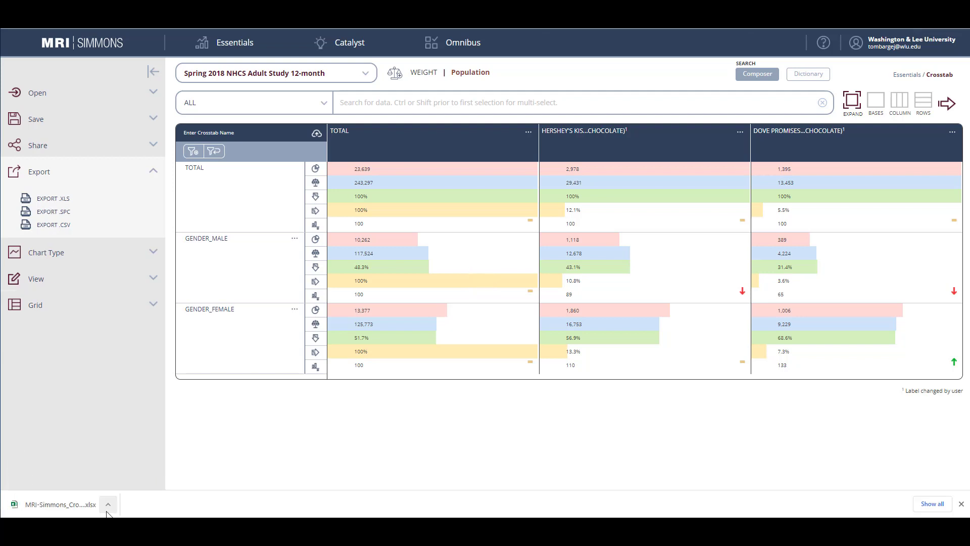
pyautogui.click(109, 504)
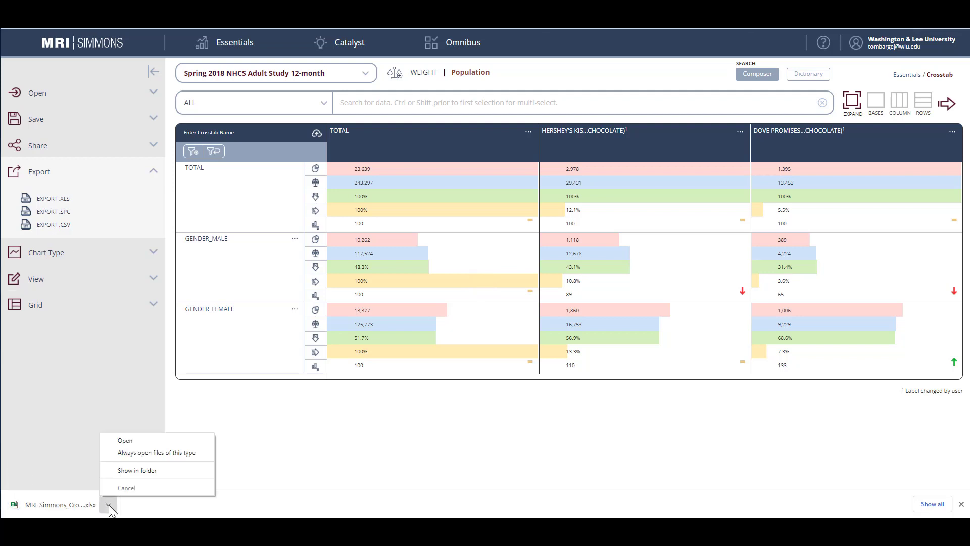
pyautogui.click(130, 440)
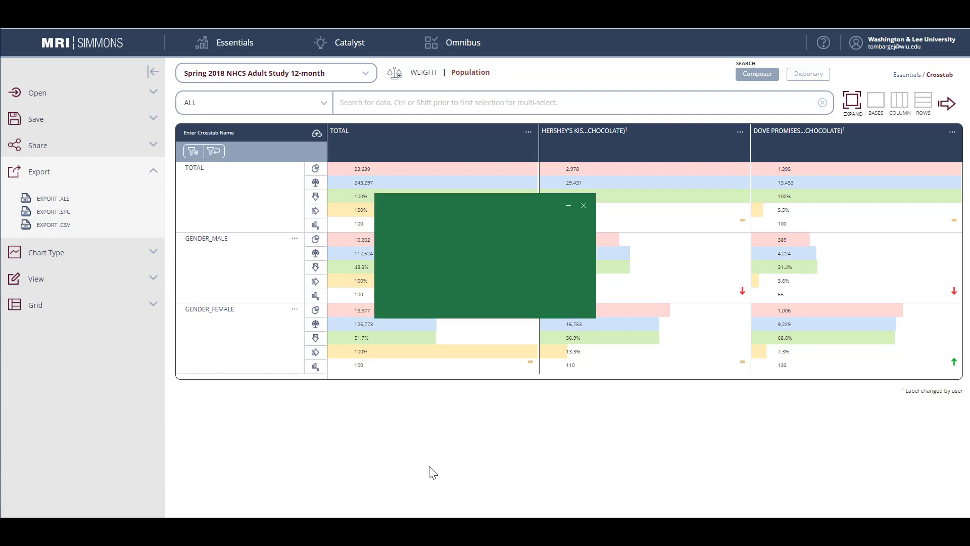